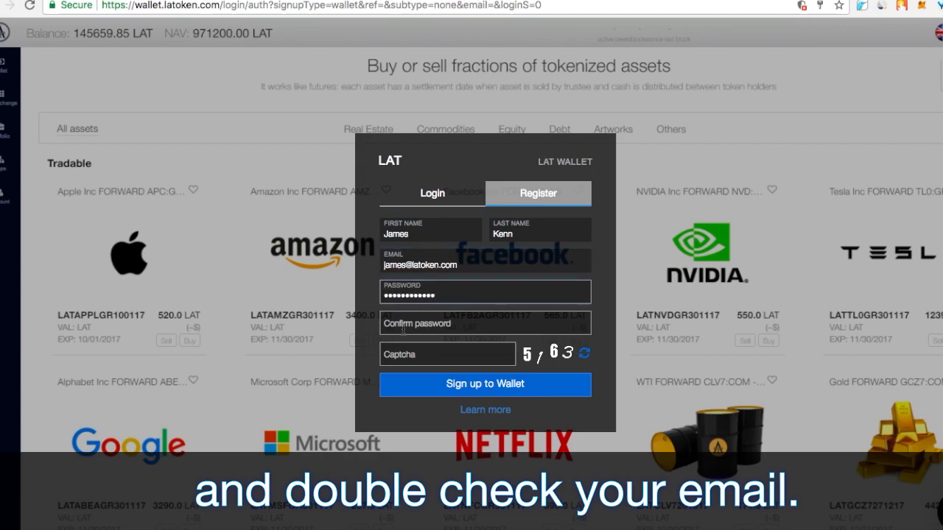
# Enter a 1 ETH contribution and order the quoted 885.00 LAT
pyautogui.click(481, 386)
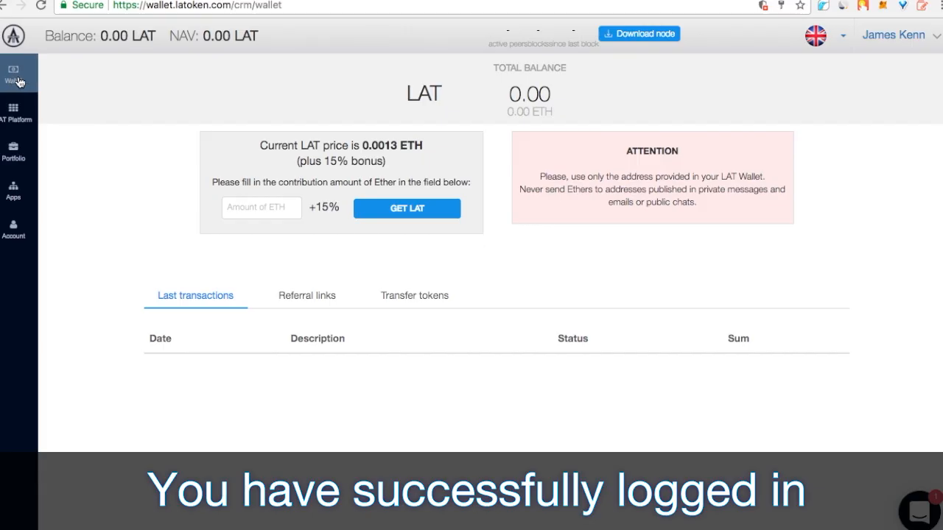
pyautogui.click(262, 207)
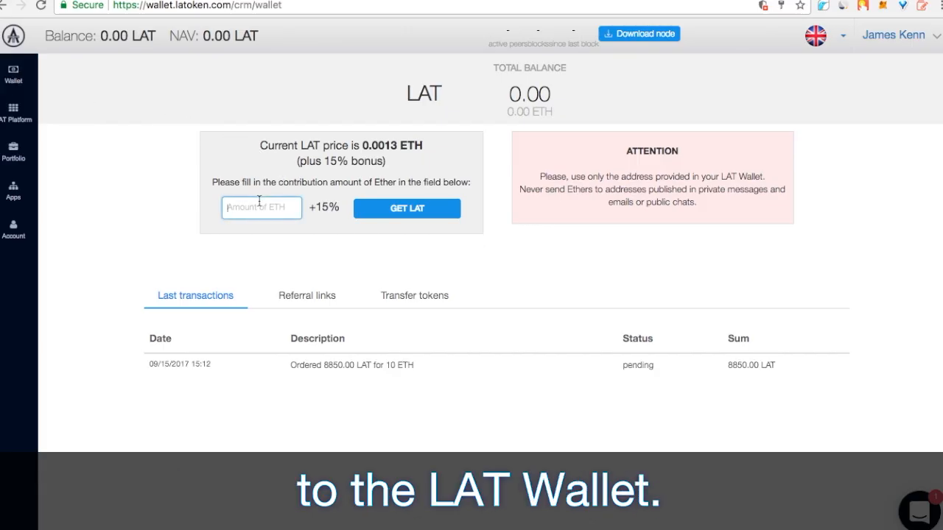
pyautogui.write('1')
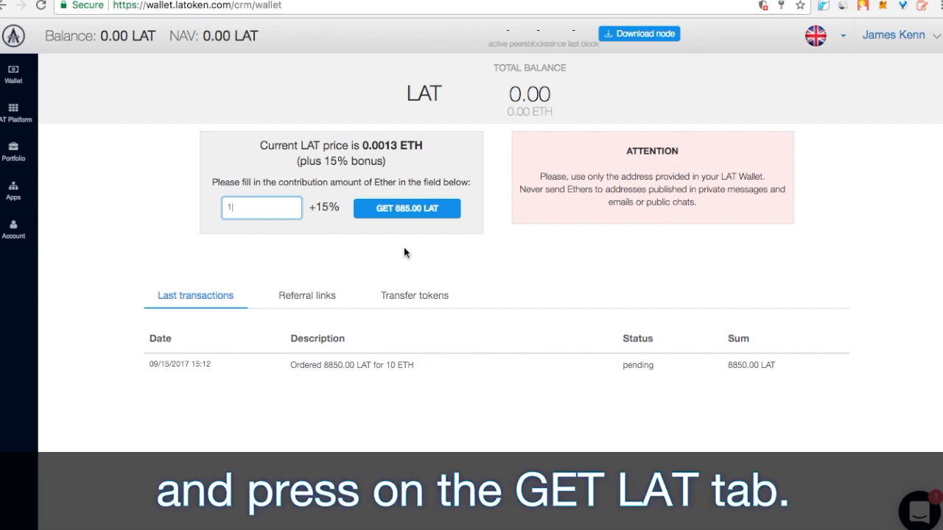
pyautogui.click(432, 213)
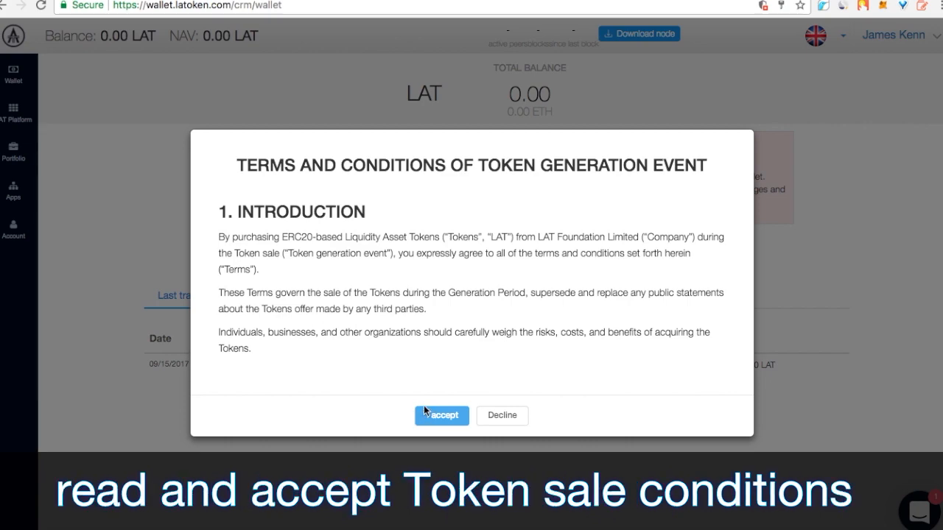
# Accept the terms, declare USA & Canada citizenship and confirm the planned LAT use
pyautogui.click(434, 414)
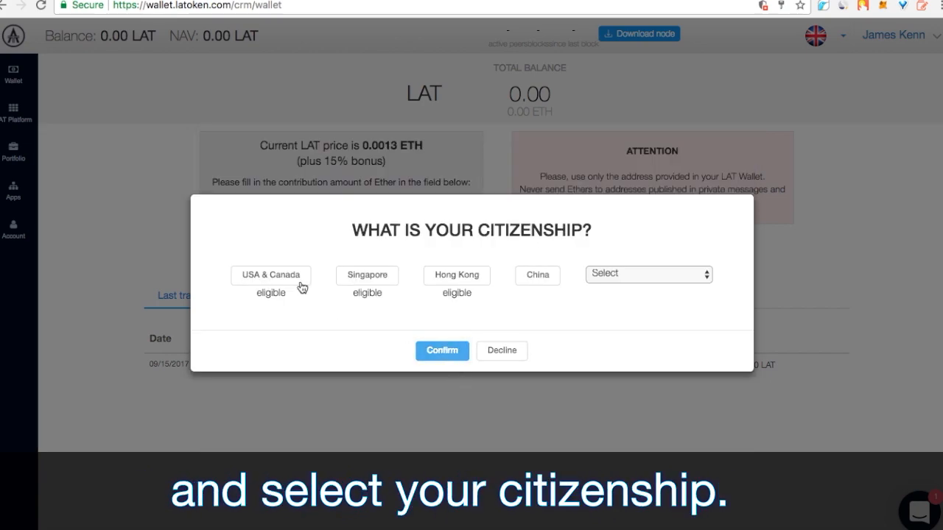
pyautogui.click(302, 286)
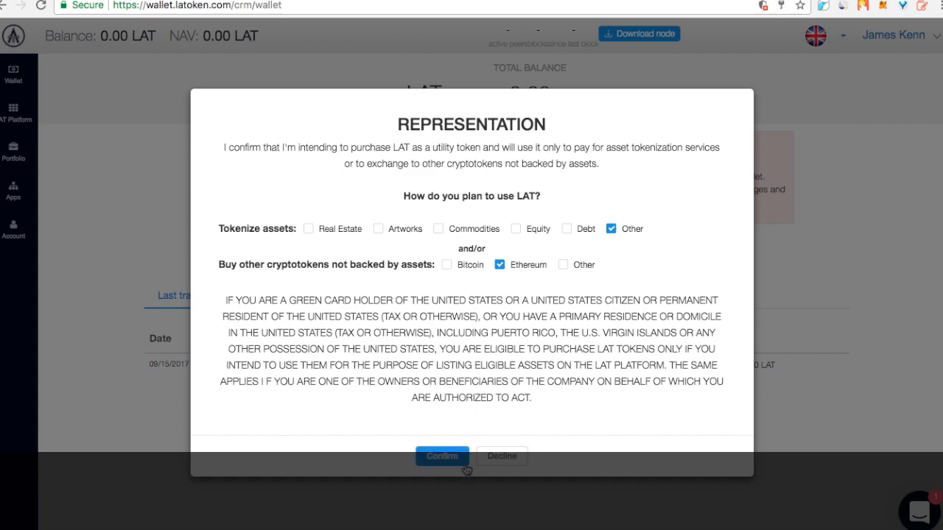
pyautogui.click(442, 456)
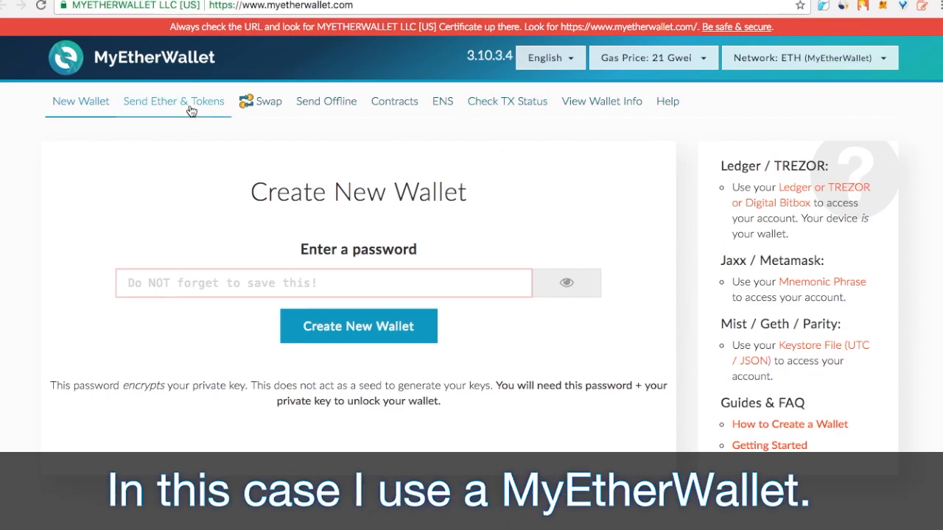
# Unlock the wallet for sending Ether using the UTC keystore file and its password
pyautogui.click(173, 101)
pyautogui.click(86, 333)
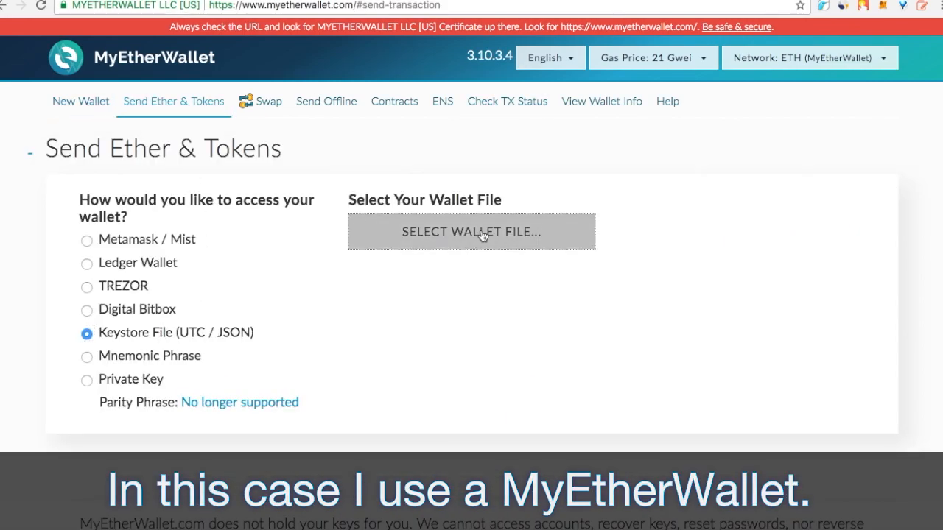
pyautogui.click(472, 231)
pyautogui.click(469, 70)
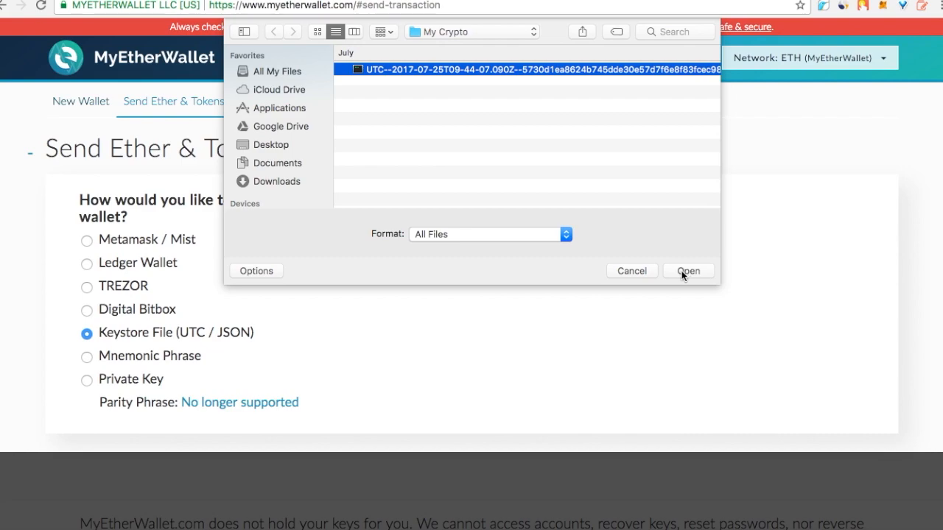
pyautogui.click(688, 271)
pyautogui.click(471, 306)
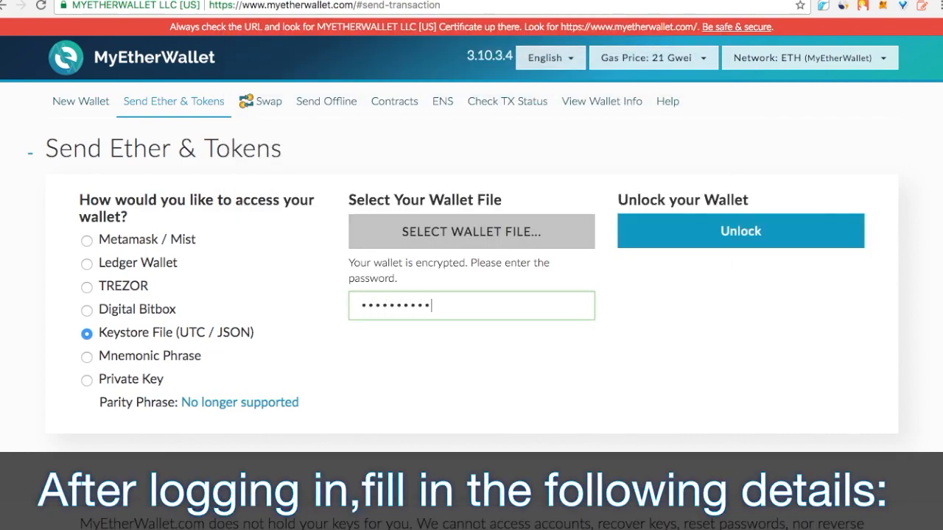
pyautogui.click(740, 230)
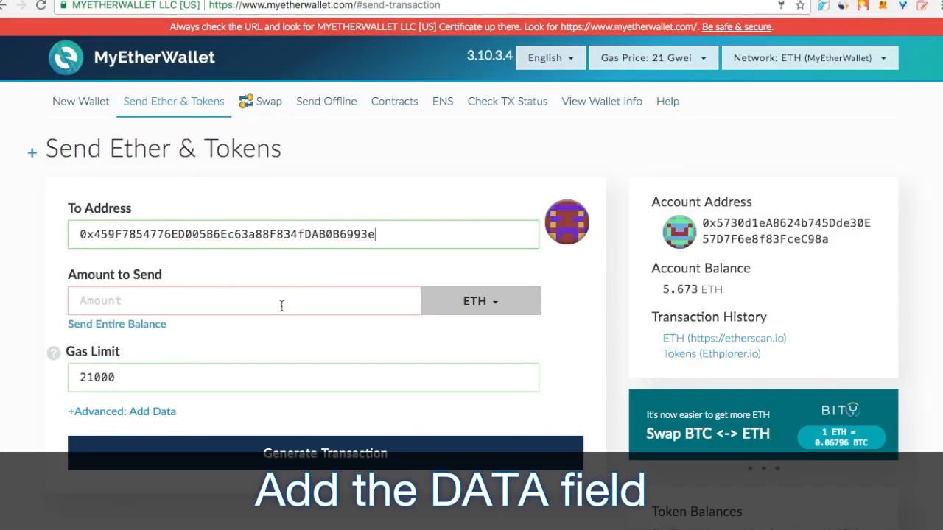
# Add the DATA reference, a 1 ETH amount and 250000 gas limit, and generate the transaction
pyautogui.click(153, 411)
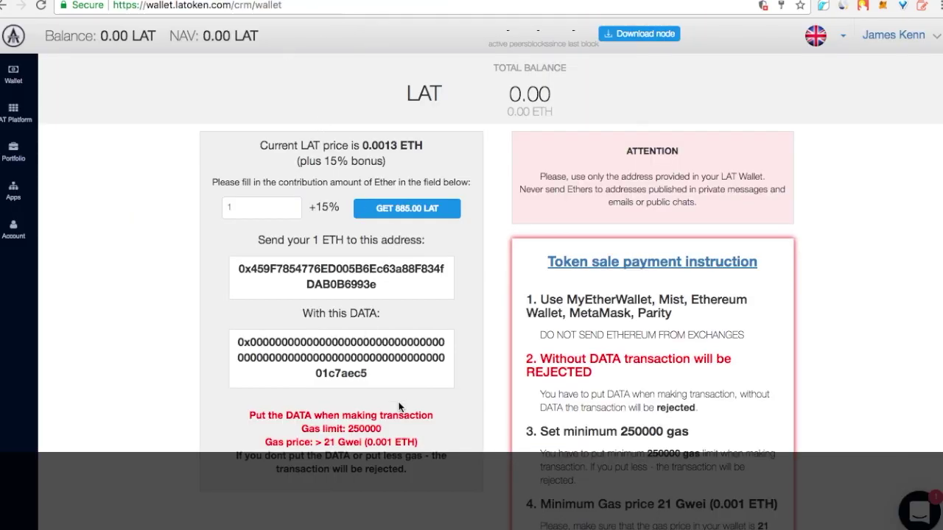
pyautogui.moveTo(368, 373); pyautogui.dragTo(254, 345)
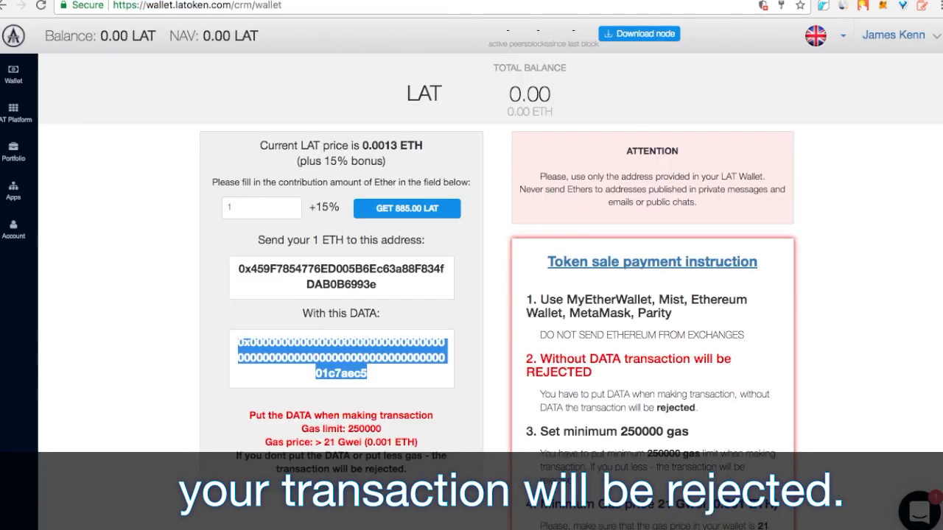
pyautogui.click(257, 213)
pyautogui.write('1')
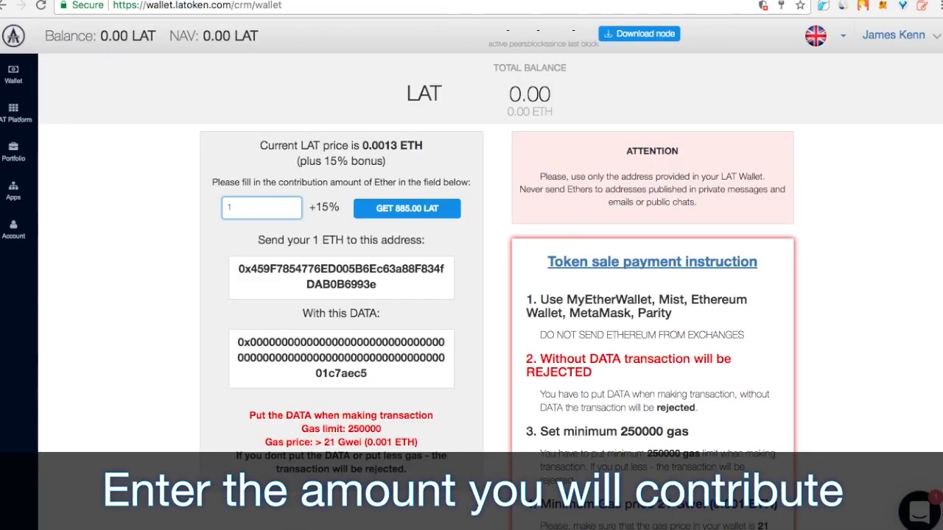
pyautogui.write('1')
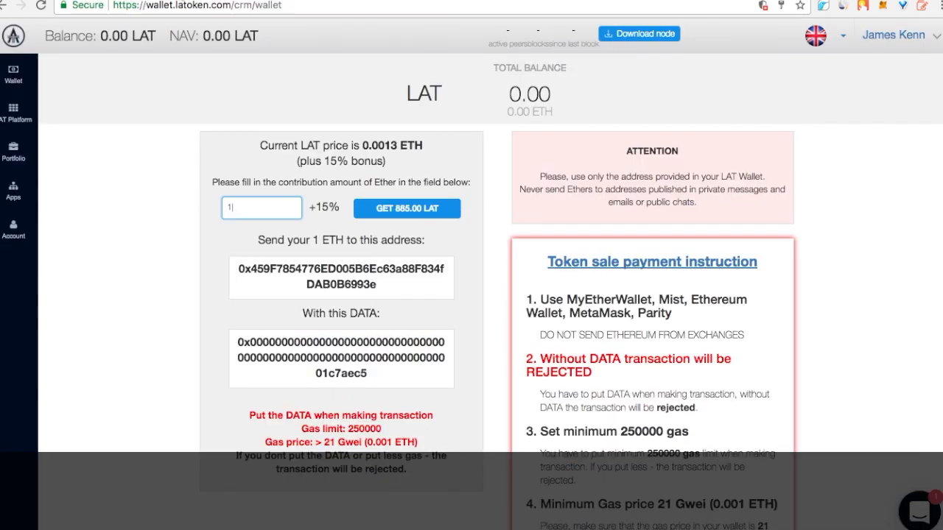
pyautogui.scroll(-8, 487, 297)
pyautogui.scroll(7, 486, 297)
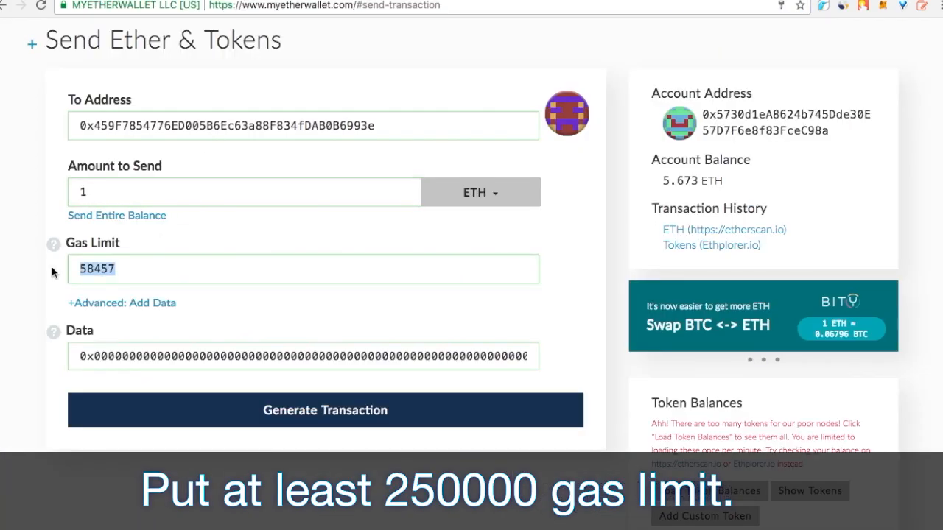
pyautogui.write('250000')
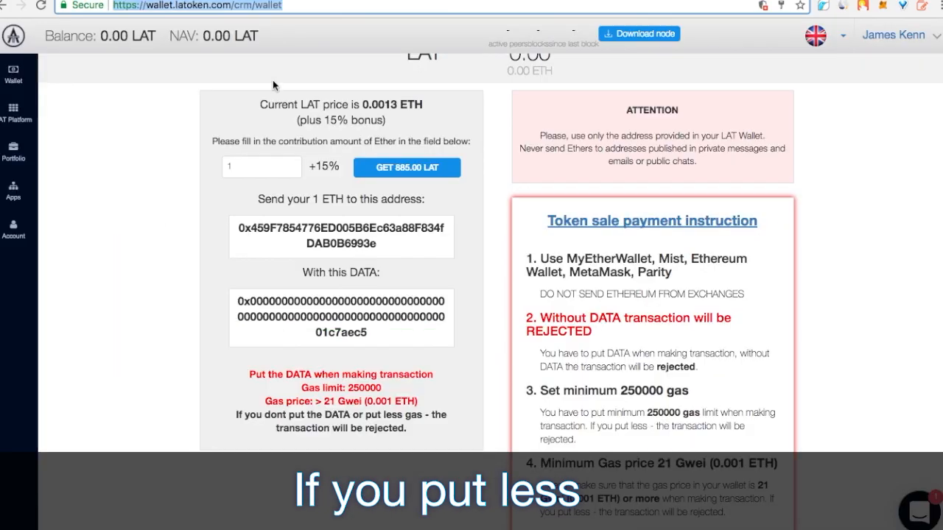
pyautogui.scroll(-2, 663, 417)
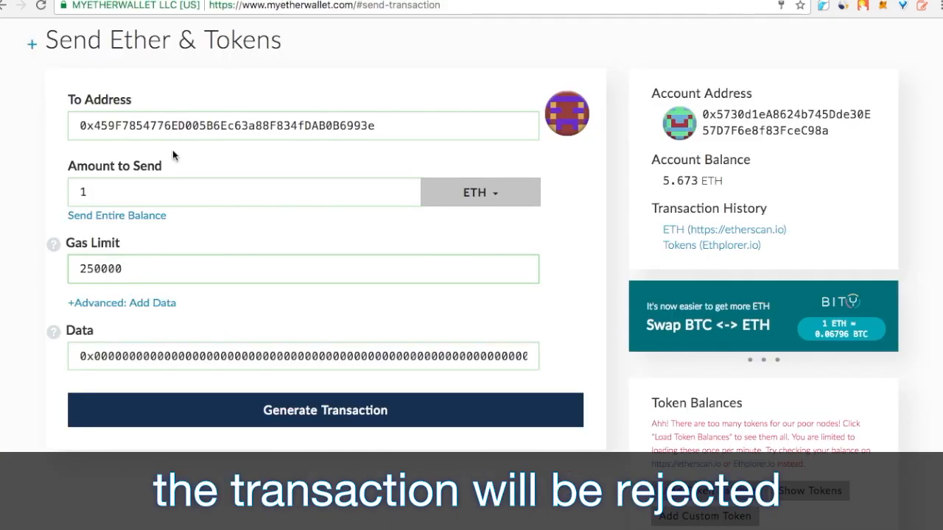
pyautogui.click(464, 410)
pyautogui.scroll(-3, 464, 410)
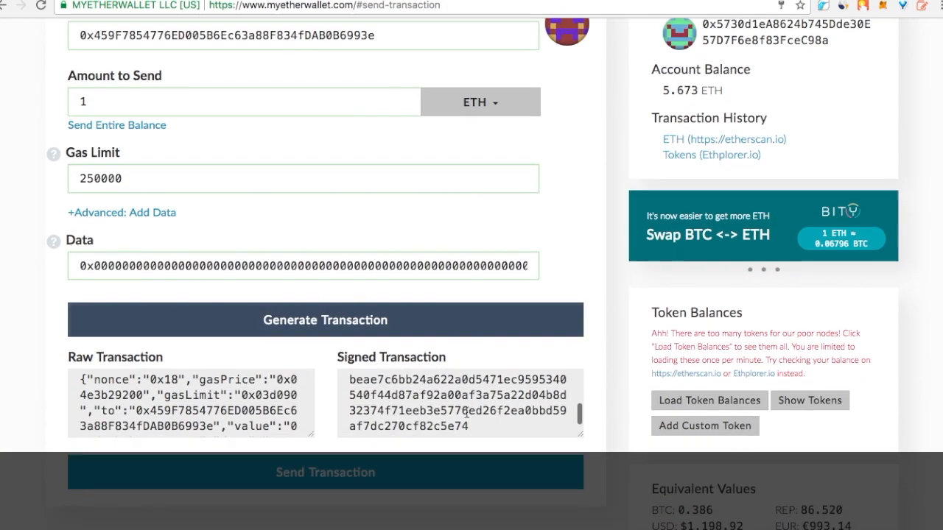
# Broadcast the 1 ETH transaction and check its status on Etherscan
pyautogui.click(378, 469)
pyautogui.click(614, 317)
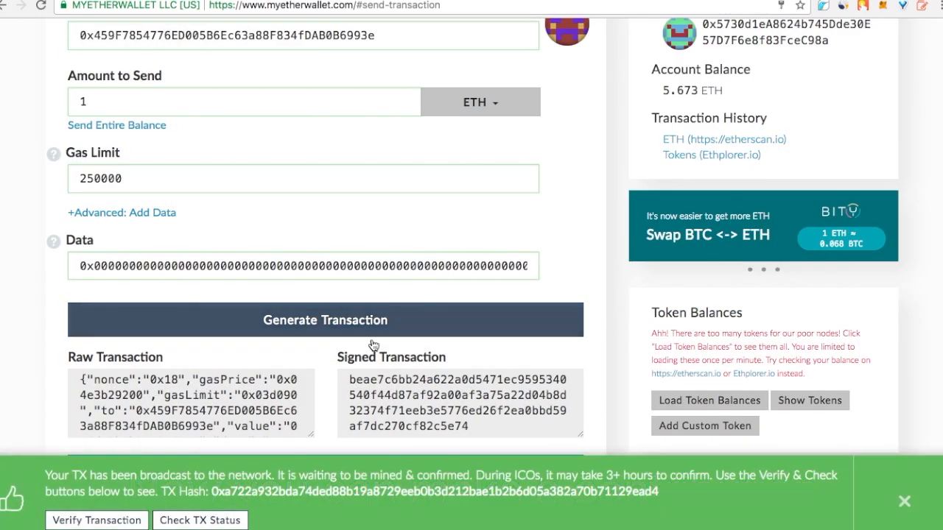
pyautogui.click(186, 517)
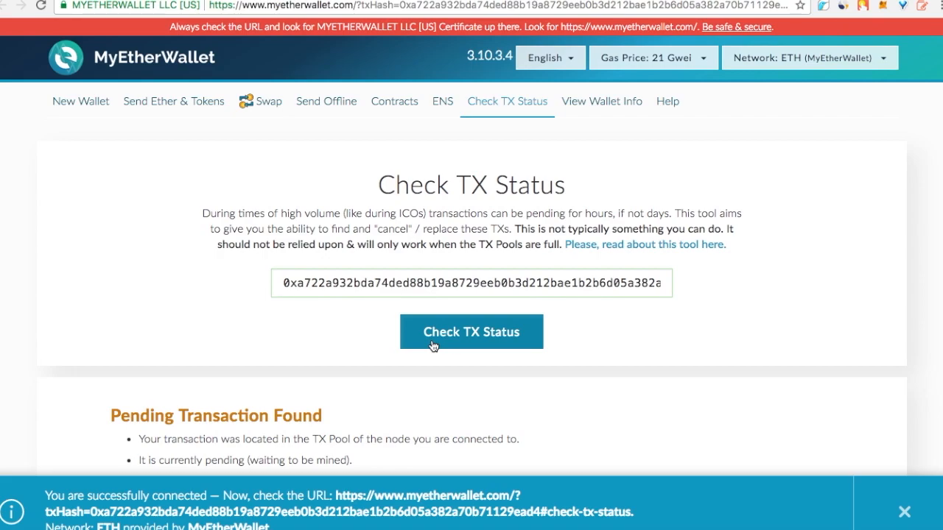
pyautogui.scroll(-3, 417, 368)
pyautogui.scroll(-3, 418, 368)
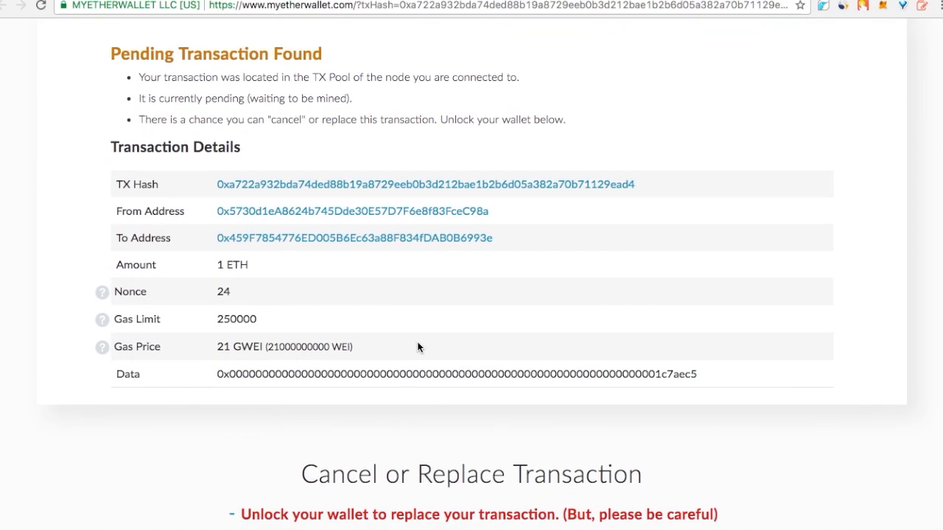
pyautogui.scroll(-1, 536, 444)
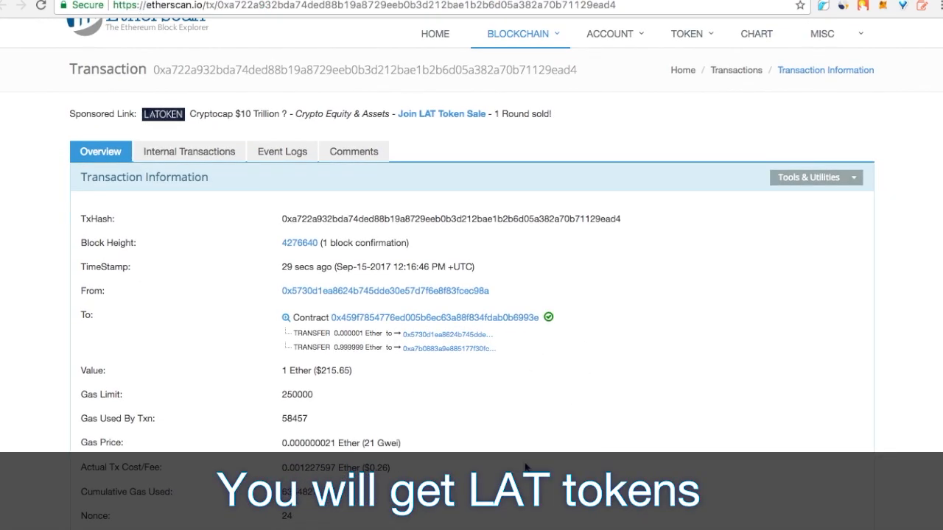
pyautogui.scroll(-2, 536, 444)
pyautogui.scroll(-1, 524, 463)
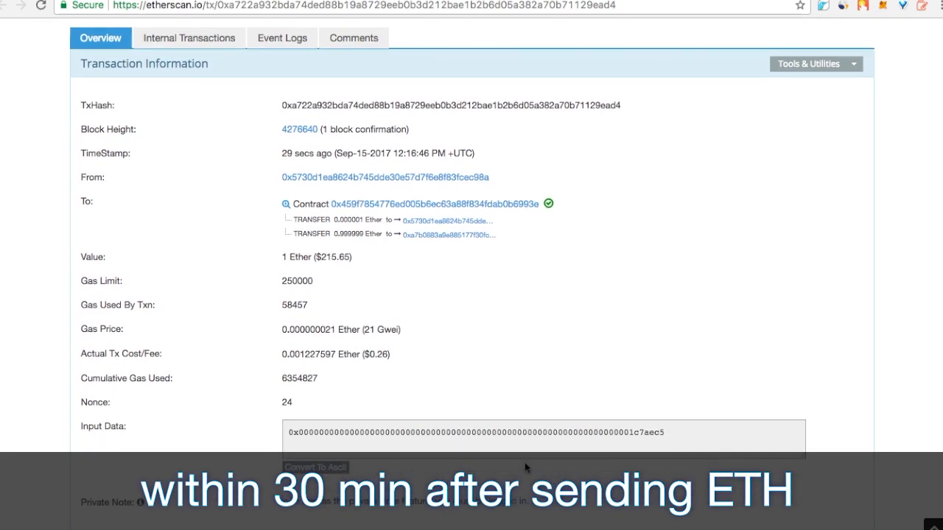
pyautogui.scroll(-1, 524, 462)
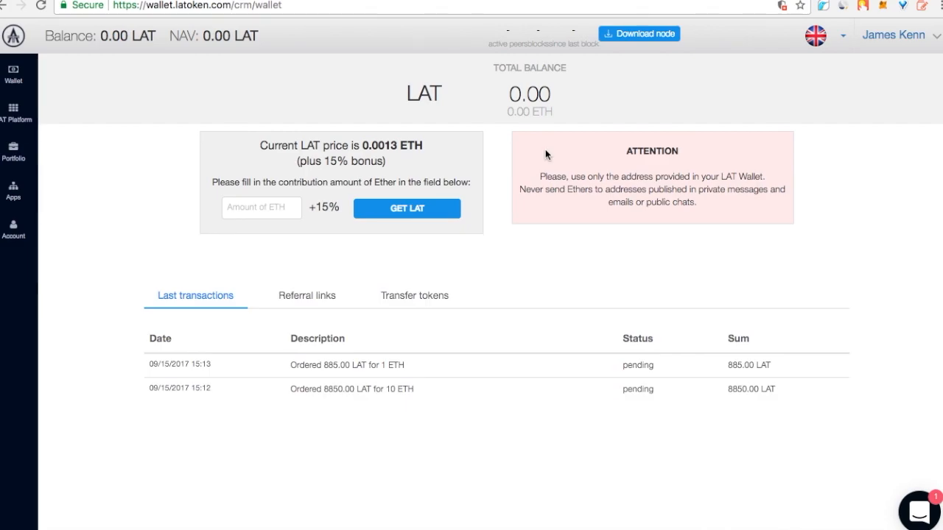
# Reload the wallet page so the balance shows 885.00 LAT with the order processed
pyautogui.press('F5')
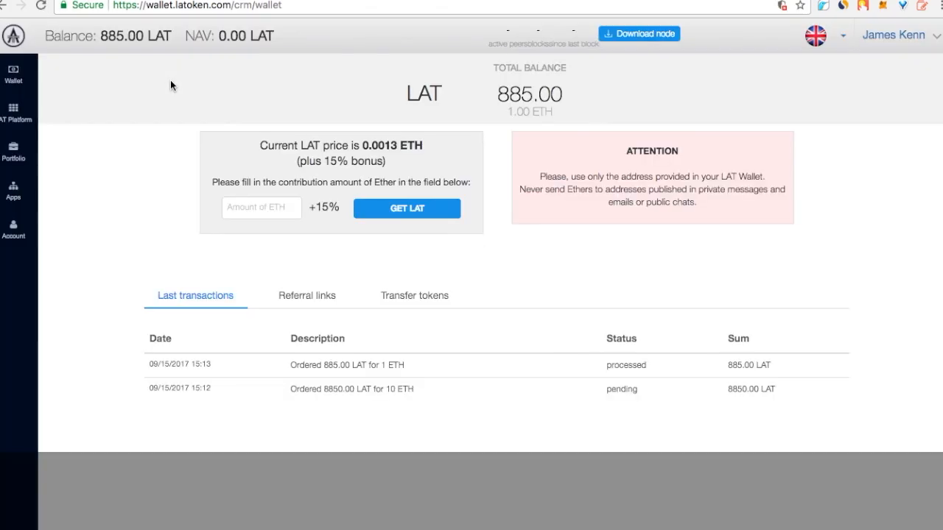